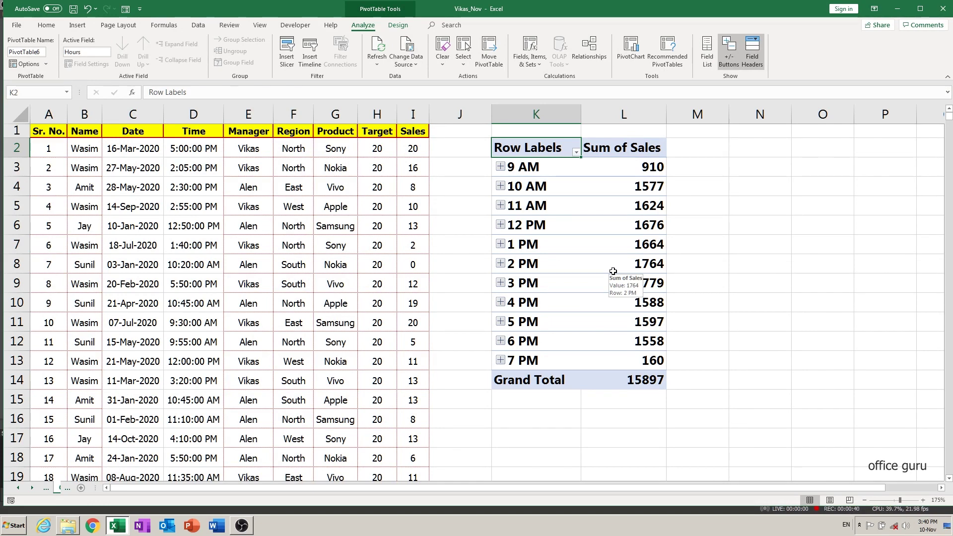
Select the whole hourly Sum of Sales PivotTable and delete it from K2:L14
key("ctrl+a")
key("Delete")
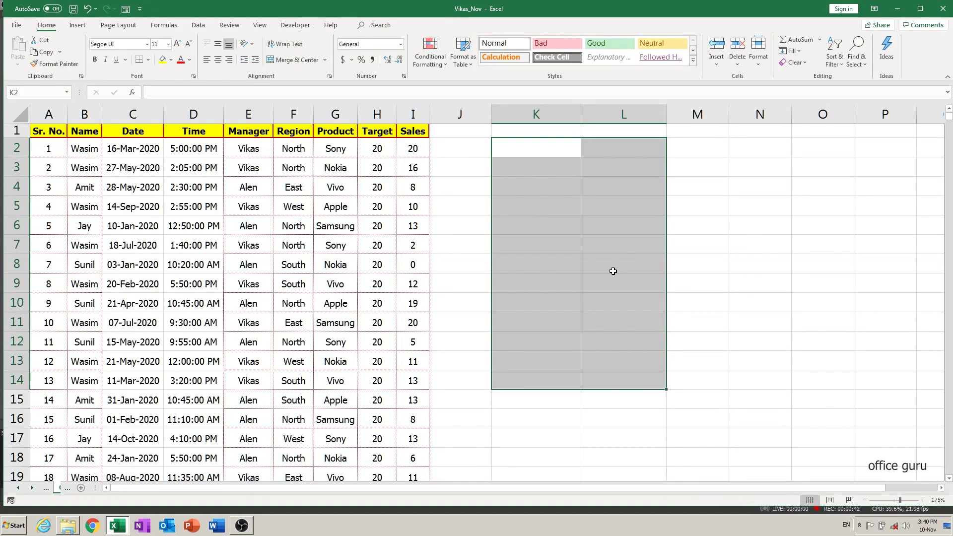
key("ctrl+Home")
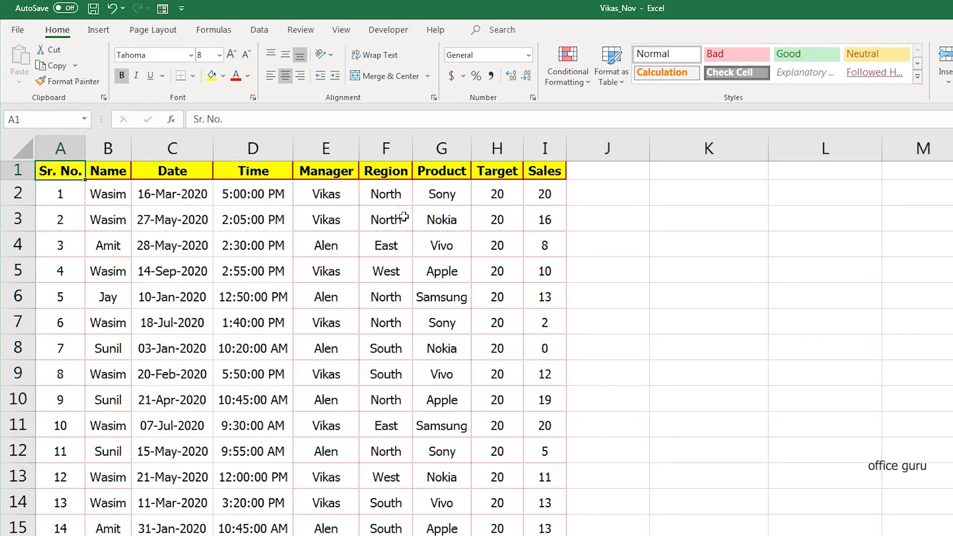
left_click(214, 147)
left_click(294, 144)
Enter a 'Ctrl A' note in cell K10, then delete it again
left_click(732, 402)
type("Ctrl A")
key("Return")
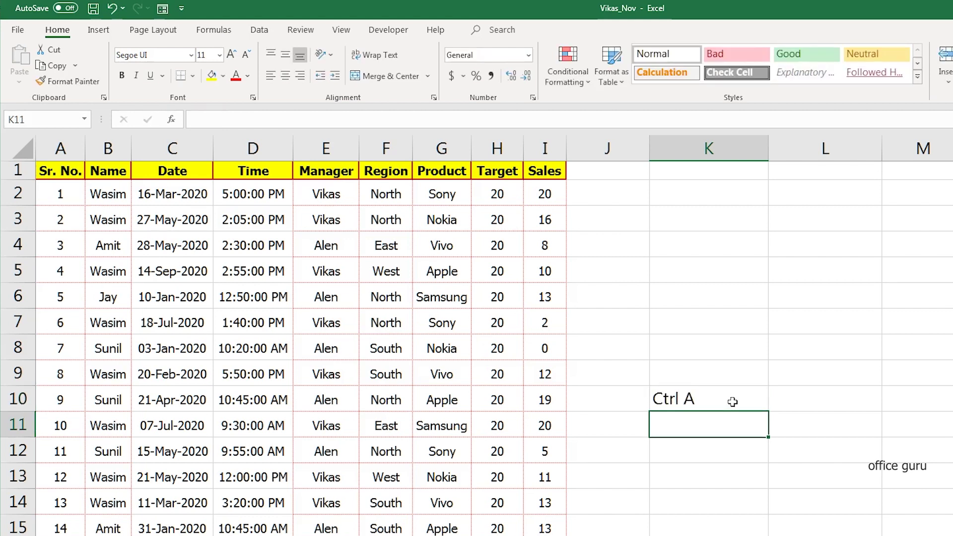
left_click(732, 402)
key("Delete")
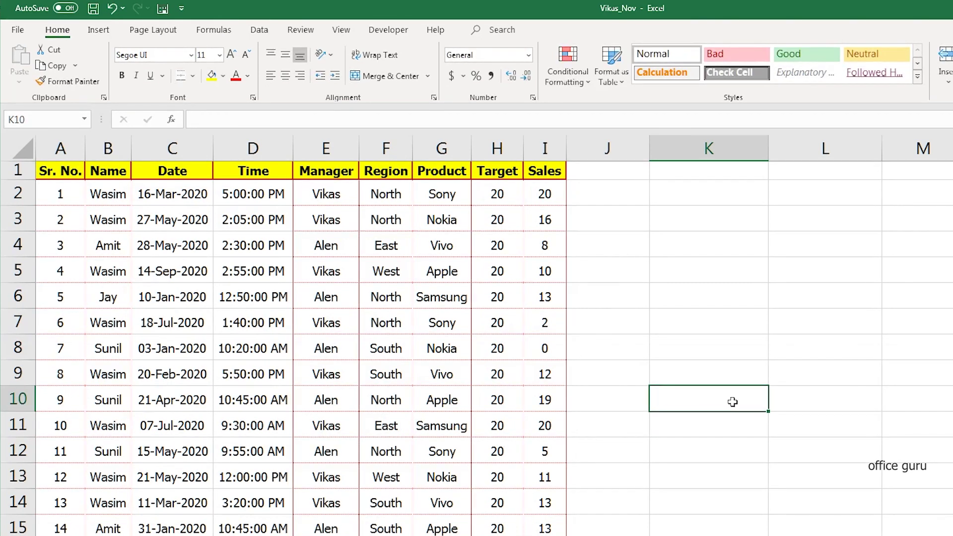
Select the entire sales data table starting from cell C9 with Ctrl+A
key("Left")
key("Left")
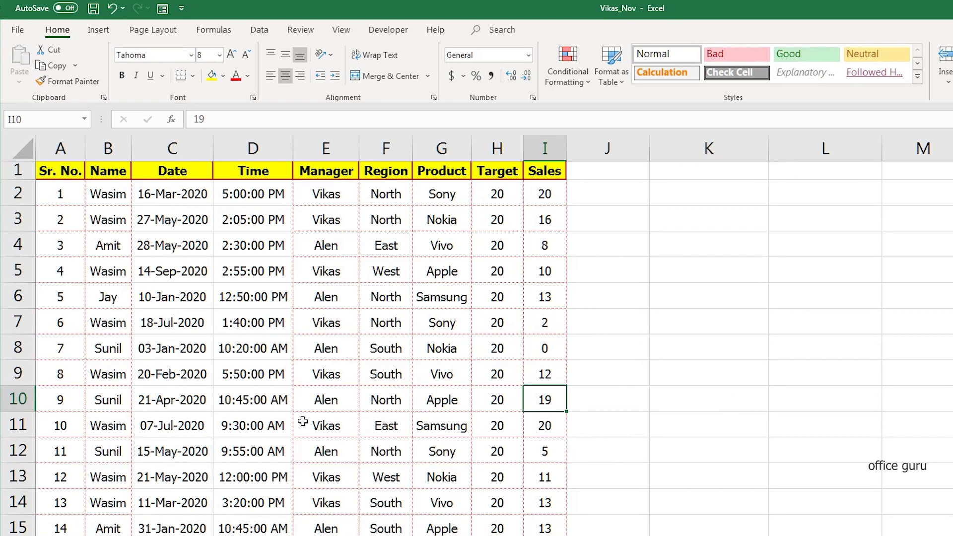
left_click(173, 381)
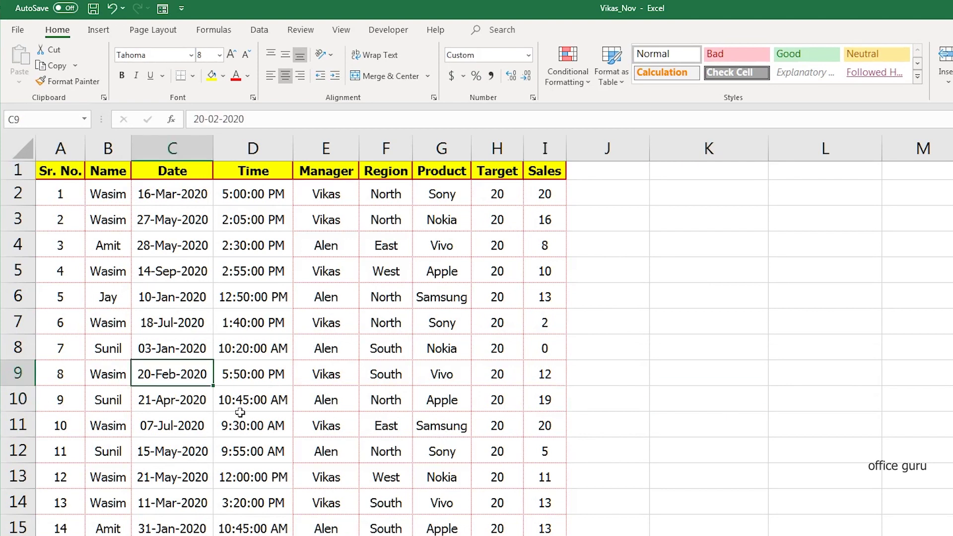
key("ctrl+a")
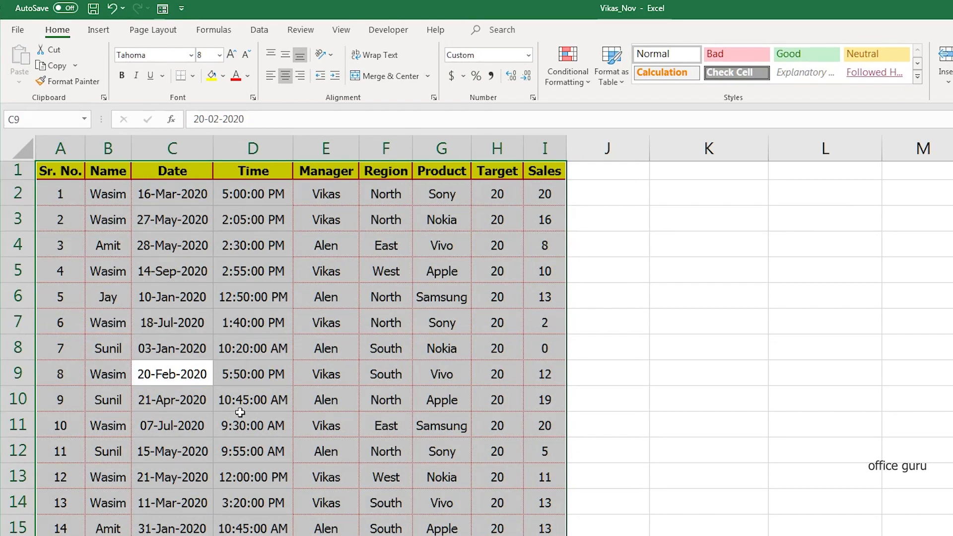
Insert a PivotTable from the sales data on the existing worksheet at location K2
left_click(98, 31)
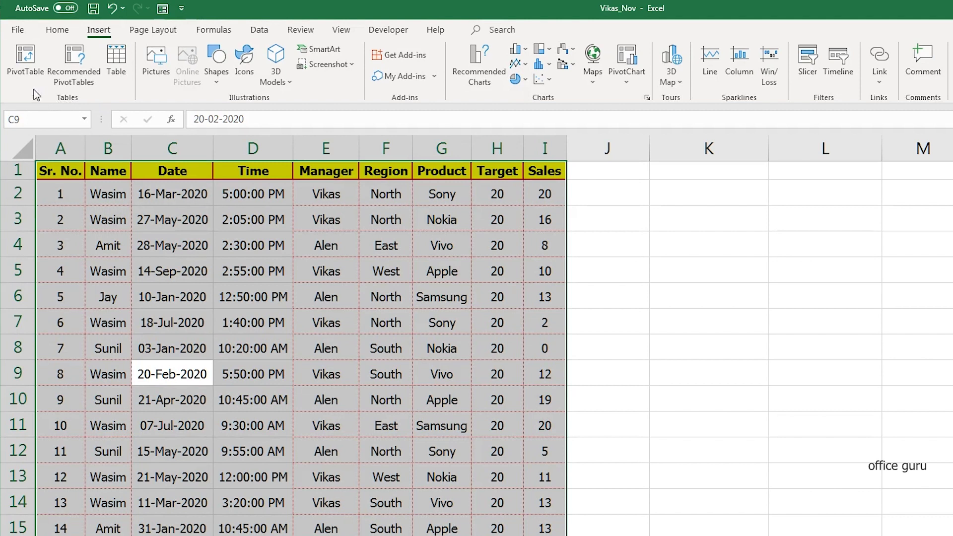
left_click(27, 62)
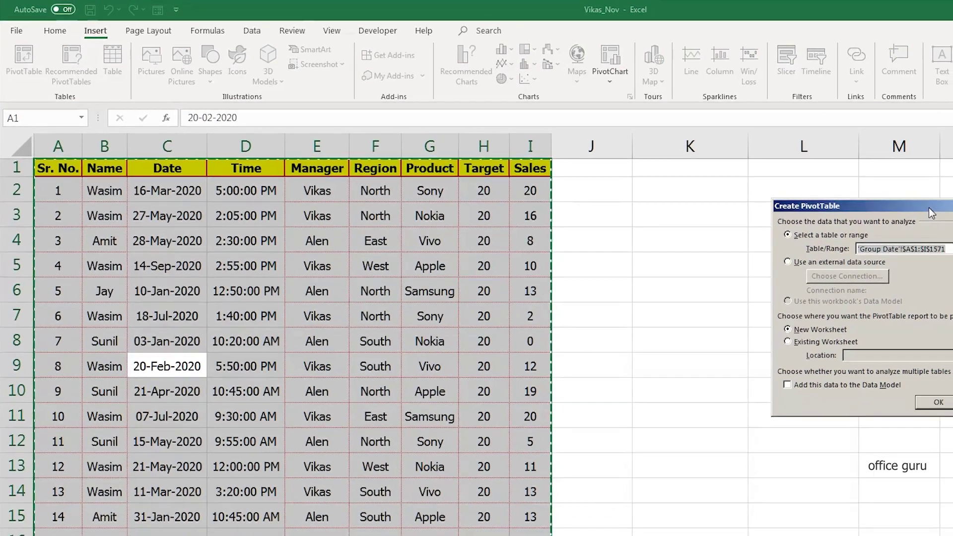
left_click_drag(931, 212, 770, 297)
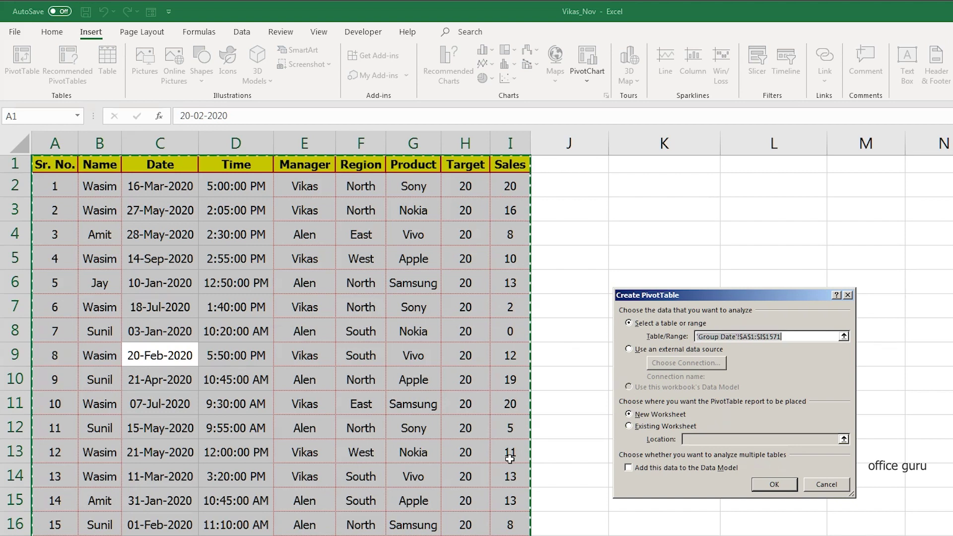
left_click(638, 427)
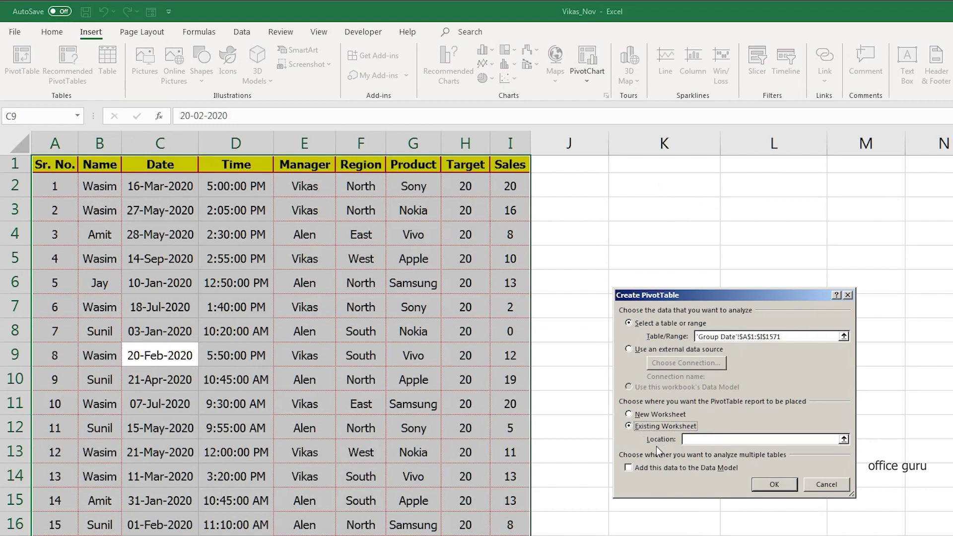
left_click(698, 439)
left_click(639, 184)
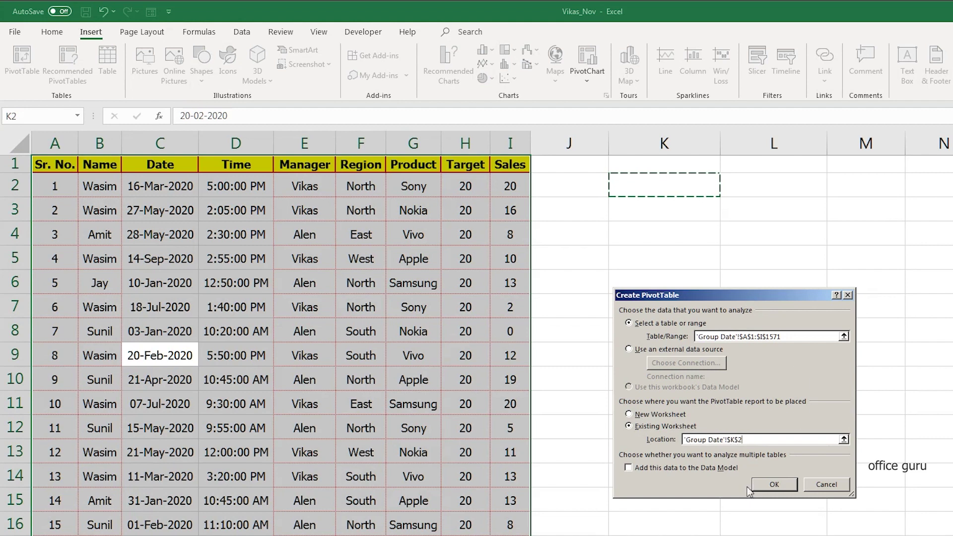
left_click(774, 485)
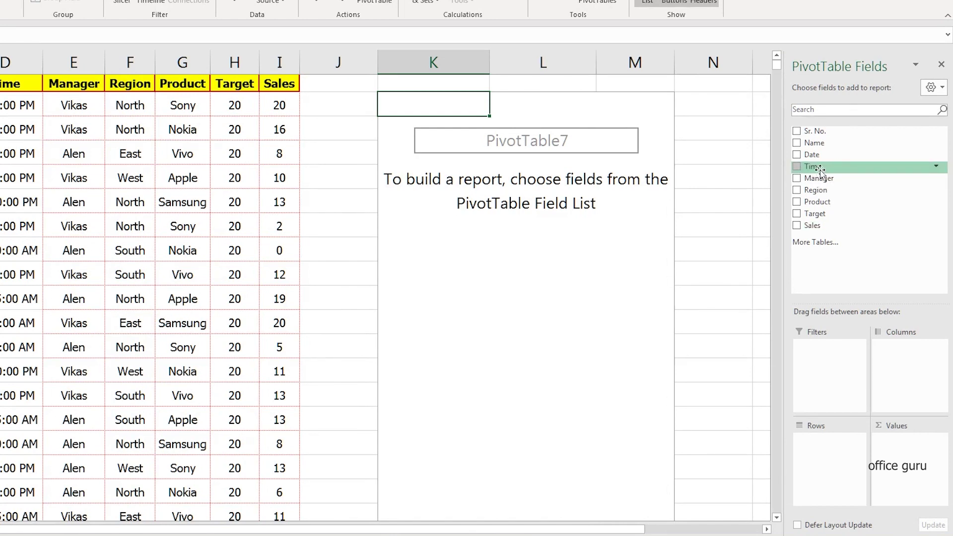
Add Time to the pivot rows and Sales to values, then select columns H and I
mouse_move(820, 170)
left_mouse_down()
mouse_move(850, 219)
mouse_move(829, 449)
left_mouse_up()
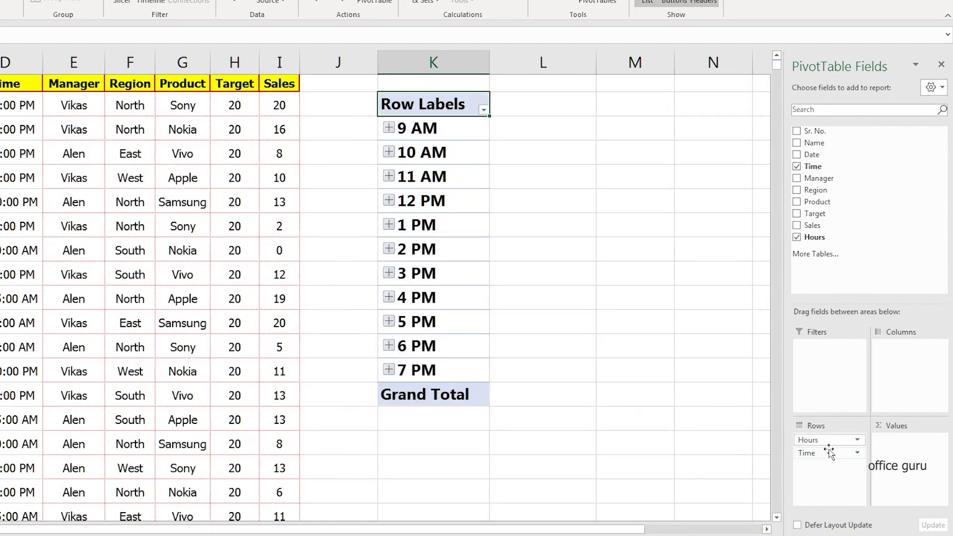
left_click_drag(812, 227, 906, 460)
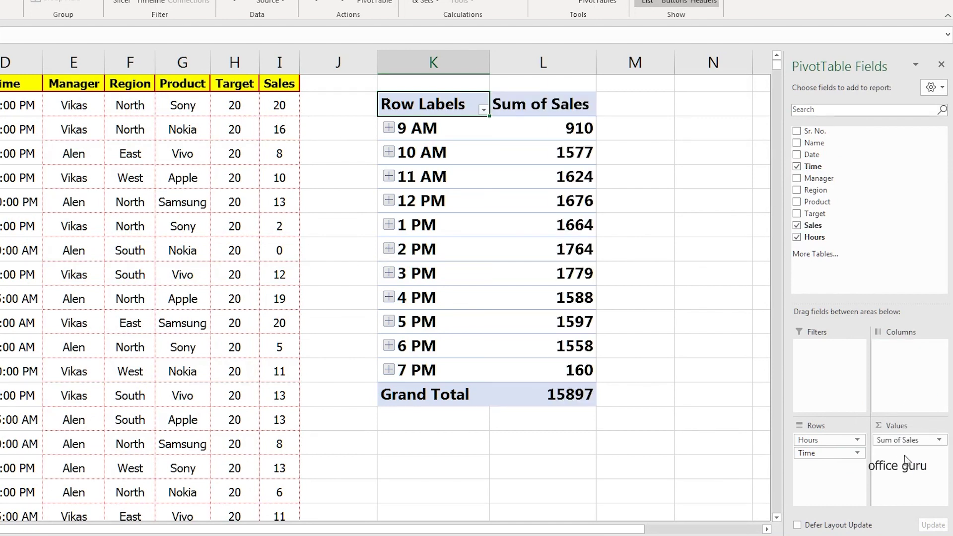
left_click(242, 89)
key("ctrl+space")
key("shift+Right")
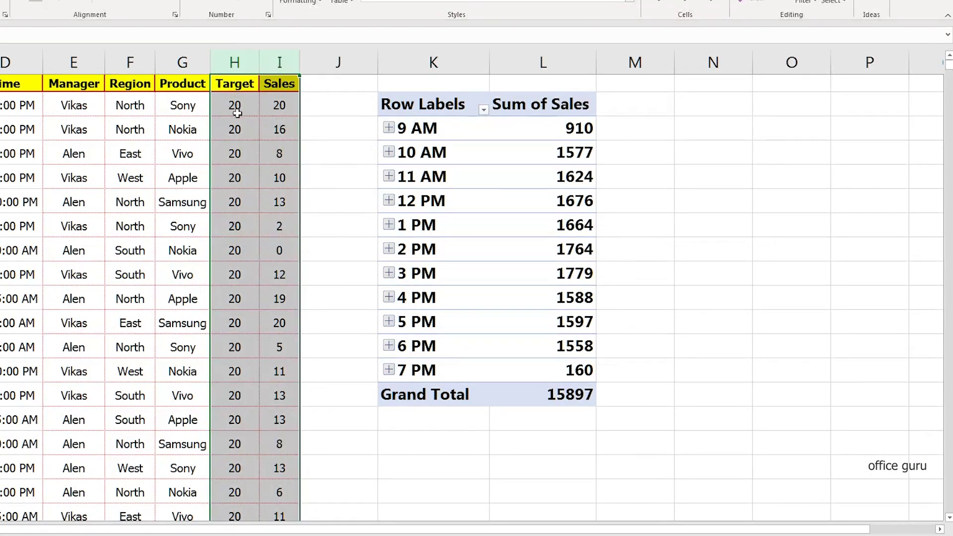
In the time rows' Grouping dialog, swap Minutes and Hours for Days, then close without applying
left_click(468, 201)
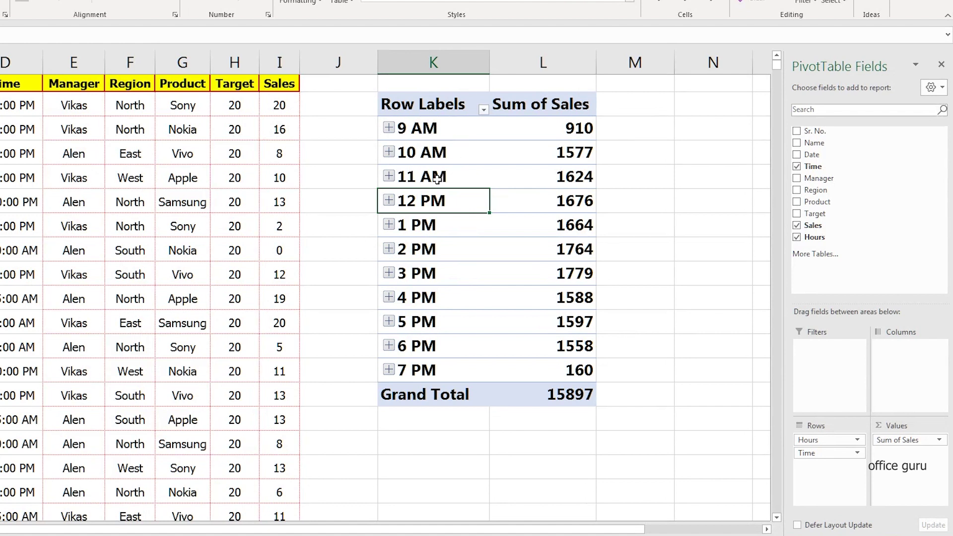
right_click(436, 154)
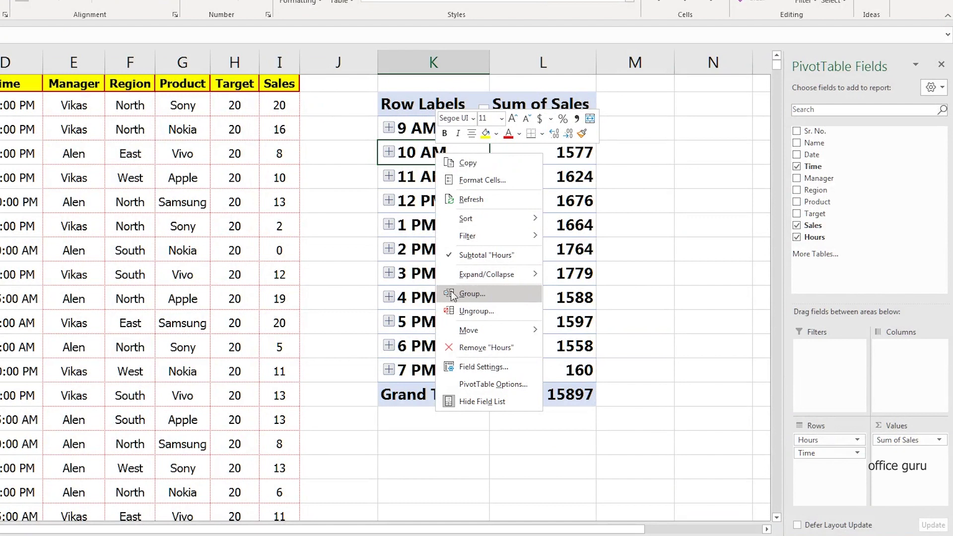
left_click(495, 295)
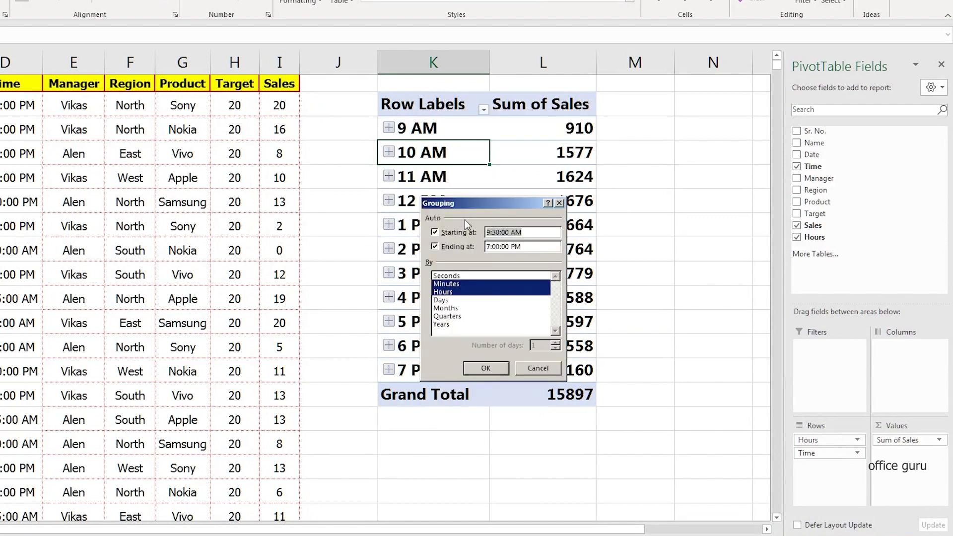
left_click_drag(478, 201, 592, 246)
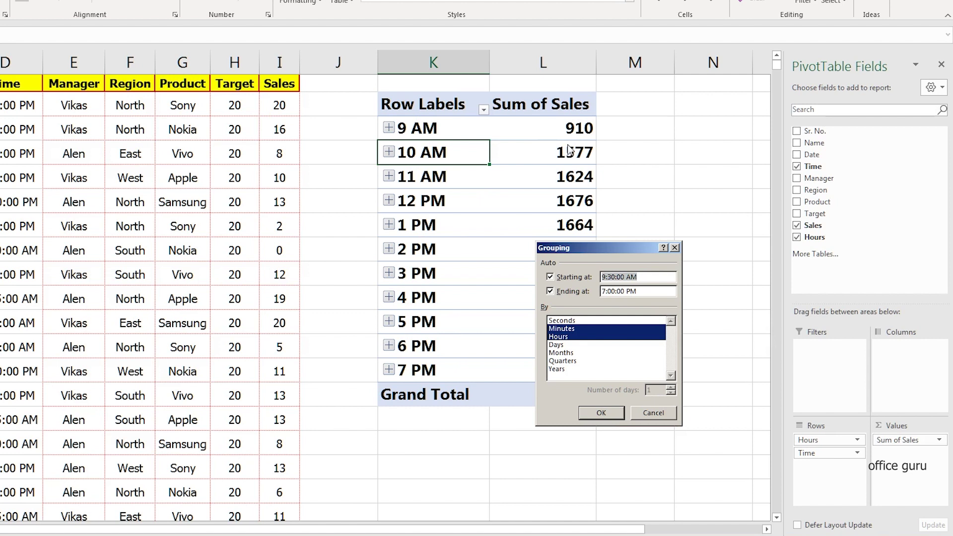
left_click(585, 329)
left_click(577, 337)
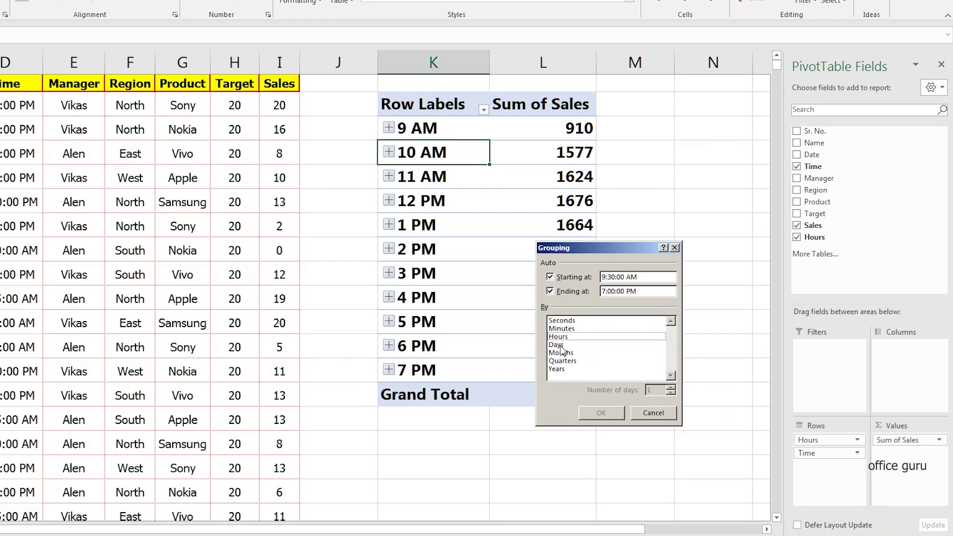
left_click(560, 346)
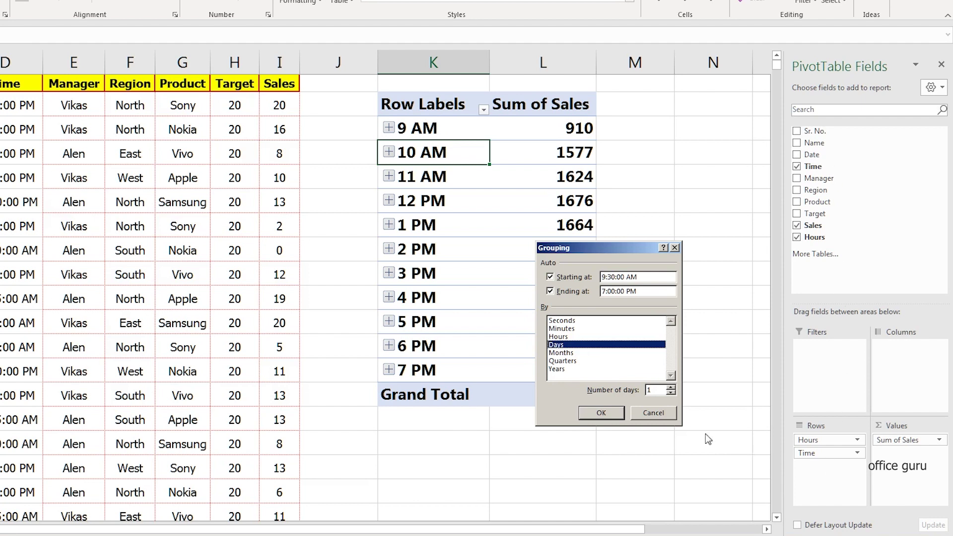
left_click(673, 416)
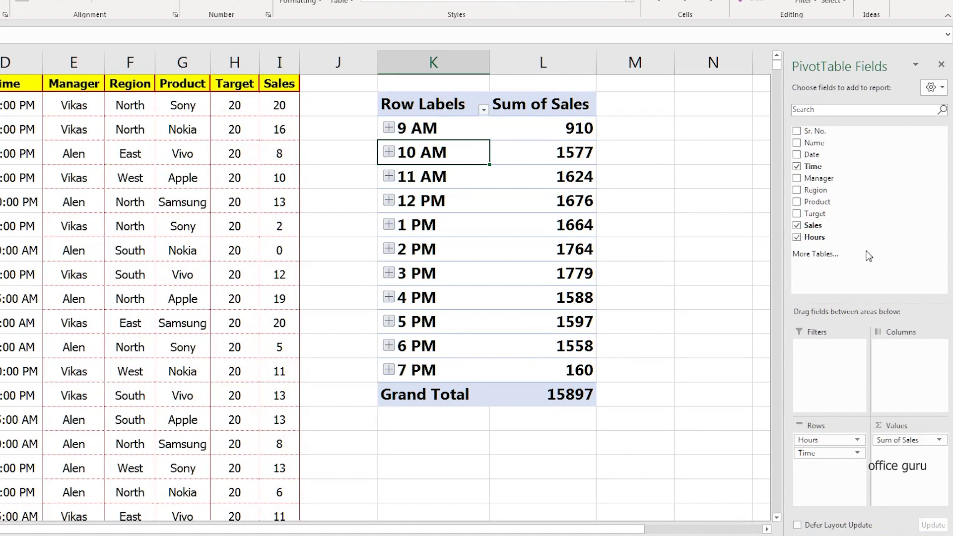
Replace Hours and Time with Date in the pivot rows, then open Grouping for the Jan row
left_click_drag(837, 443, 875, 292)
left_click_drag(835, 440, 892, 237)
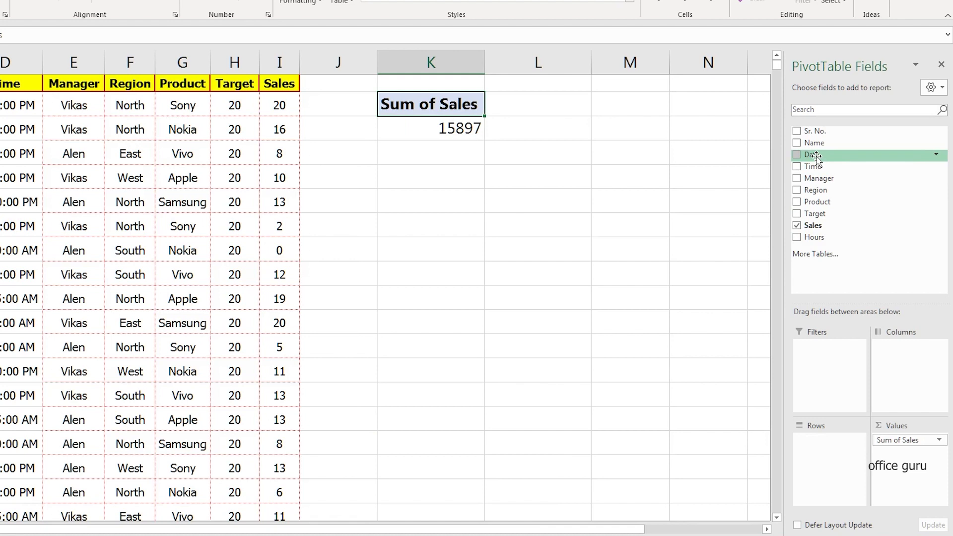
left_click_drag(815, 155, 817, 452)
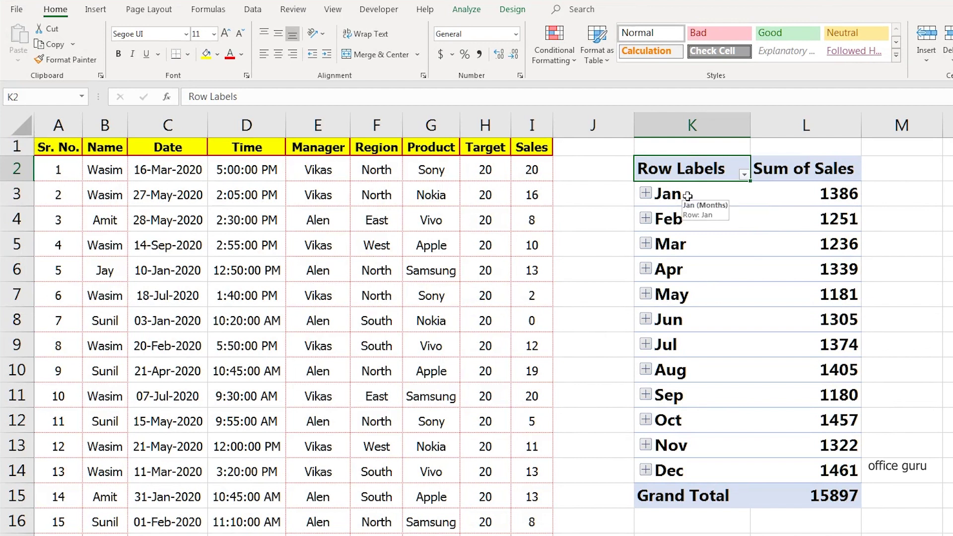
right_click(687, 196)
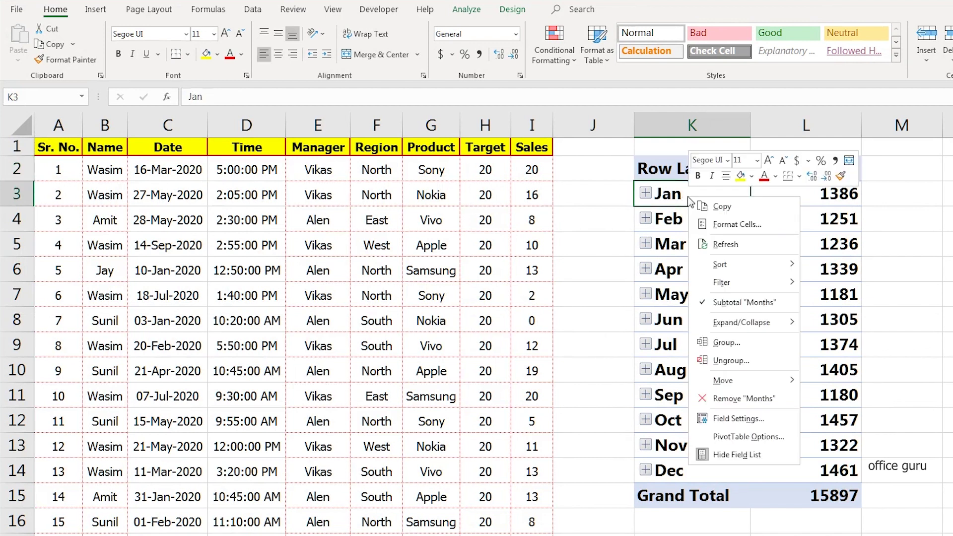
left_click(724, 343)
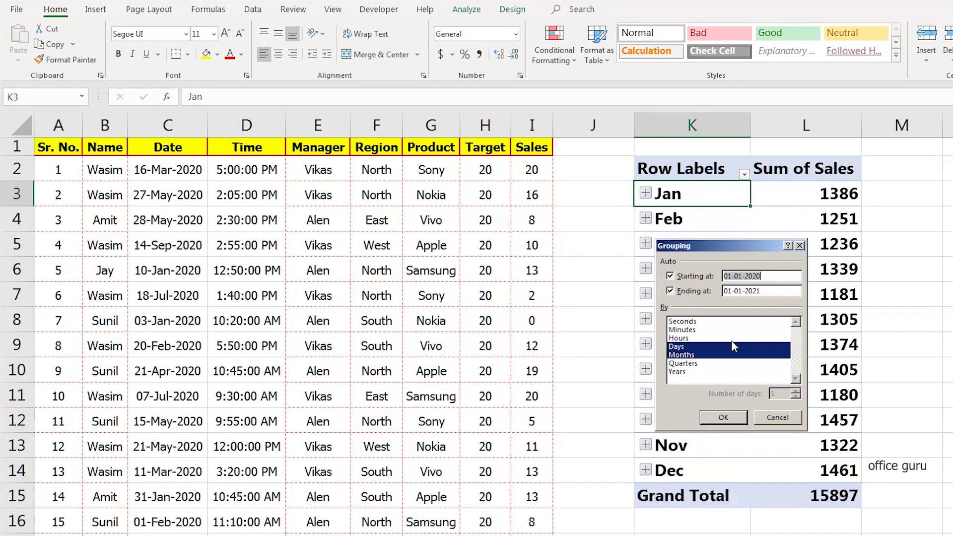
Group the pivot dates by Quarters only, dropping Days and Months
left_click(690, 347)
left_click(689, 355)
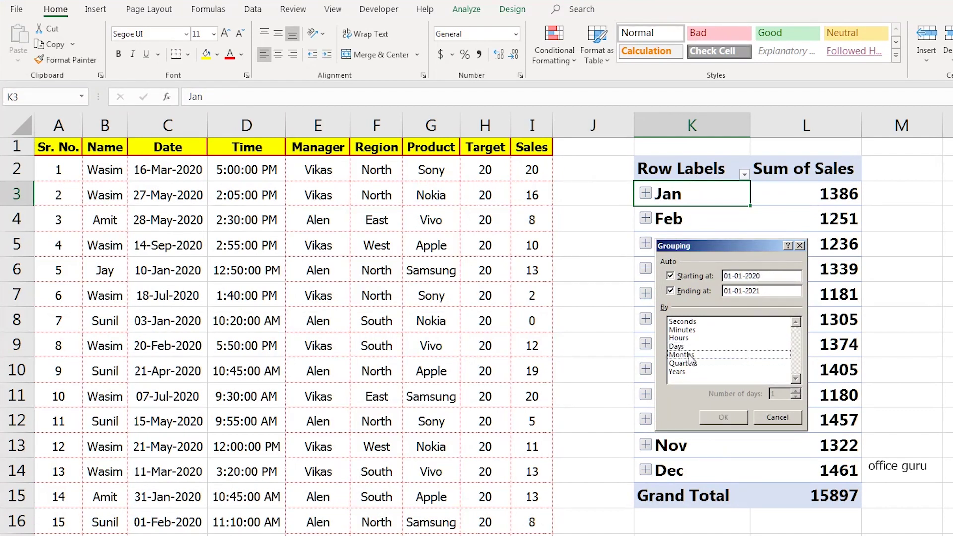
left_click(690, 364)
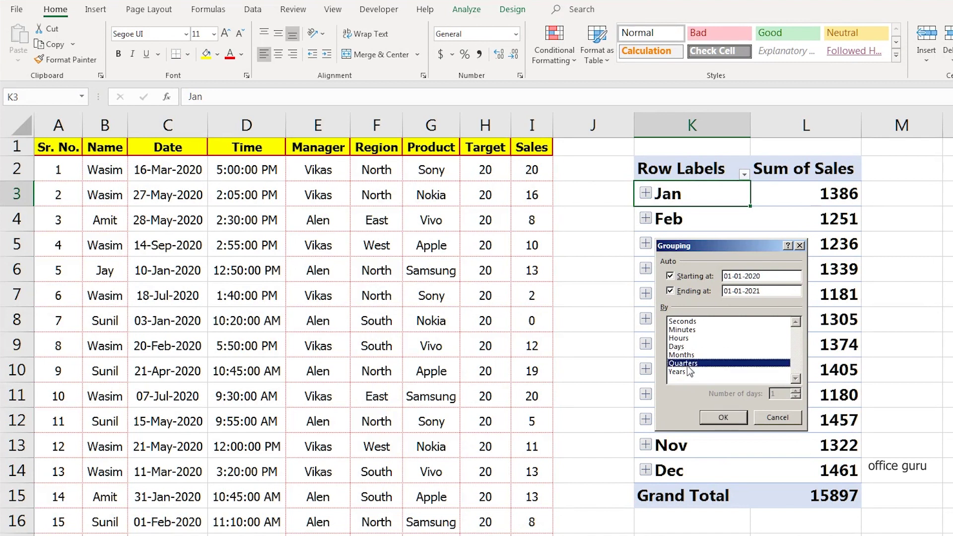
left_click(722, 418)
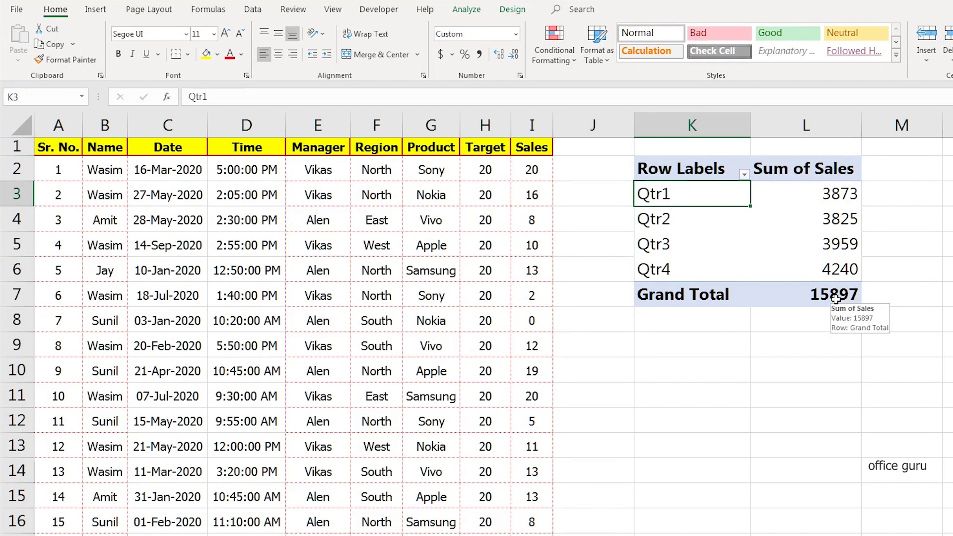
Rename the pivot headers from Row Labels to 'Qtrs' and from Sum of Sales to 'Sales'
left_click(715, 178)
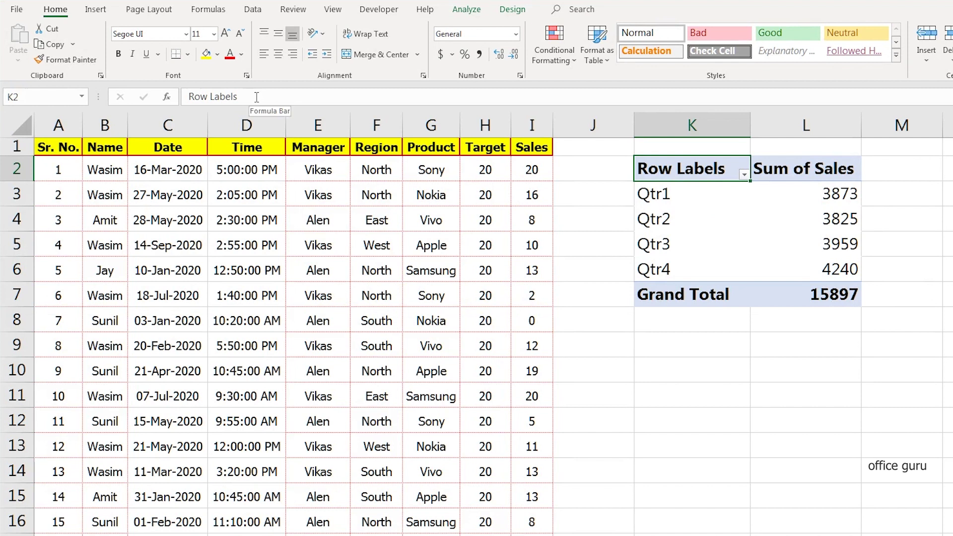
left_click_drag(248, 97, 174, 97)
type("Qtry")
key("BackSpace")
type("s")
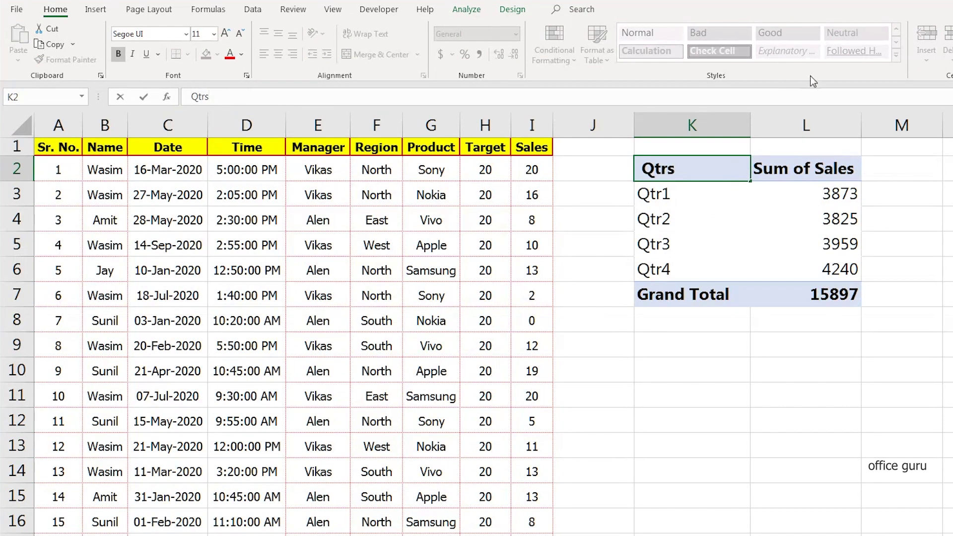
key("Tab")
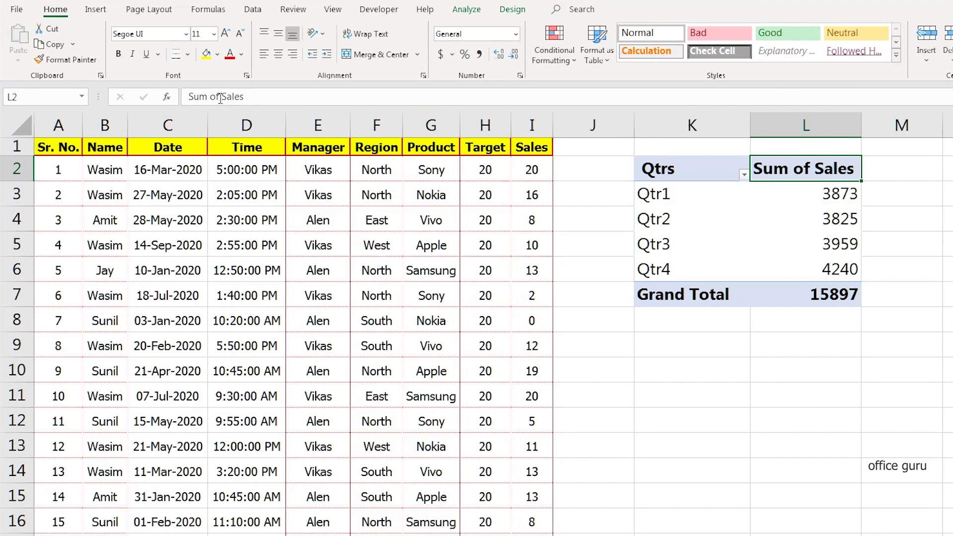
left_click_drag(218, 97, 188, 97)
key("BackSpace")
key("Return")
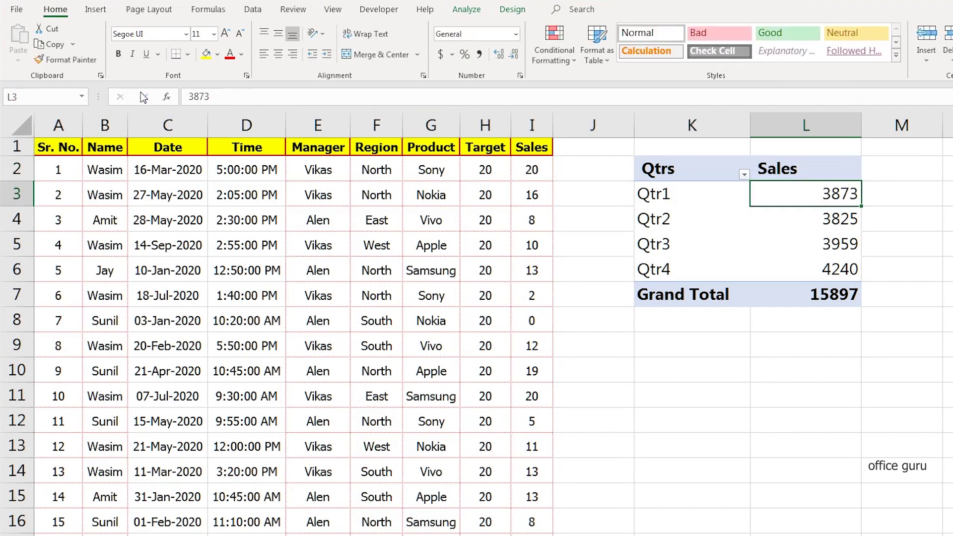
Narrow columns L and K to fit, then select the pivot range K2:L7
left_click_drag(863, 124, 809, 124)
left_click_drag(749, 127, 738, 127)
left_click_drag(668, 172, 787, 290)
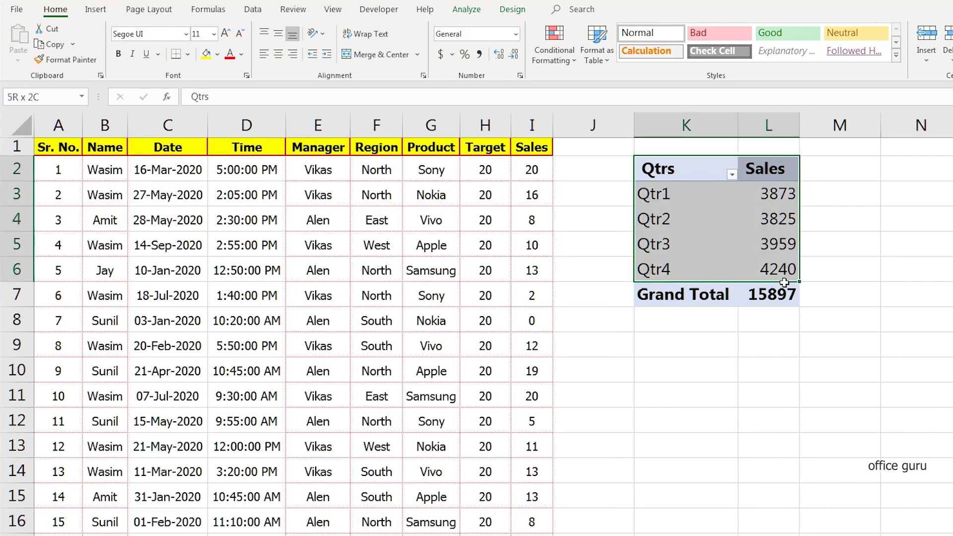
mouse_move(787, 289)
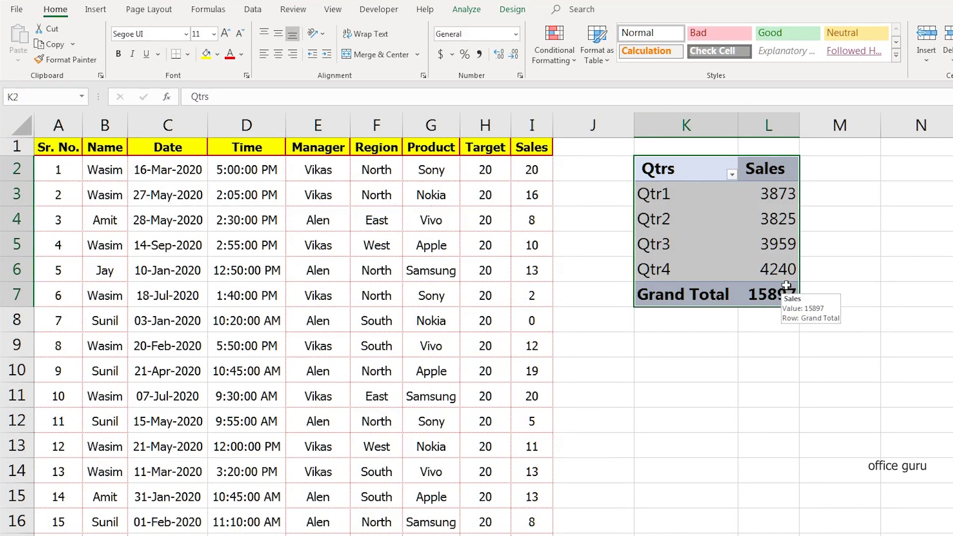
Ungroup the quarter labels back into individual dates and scroll through the daily list
left_click(663, 217)
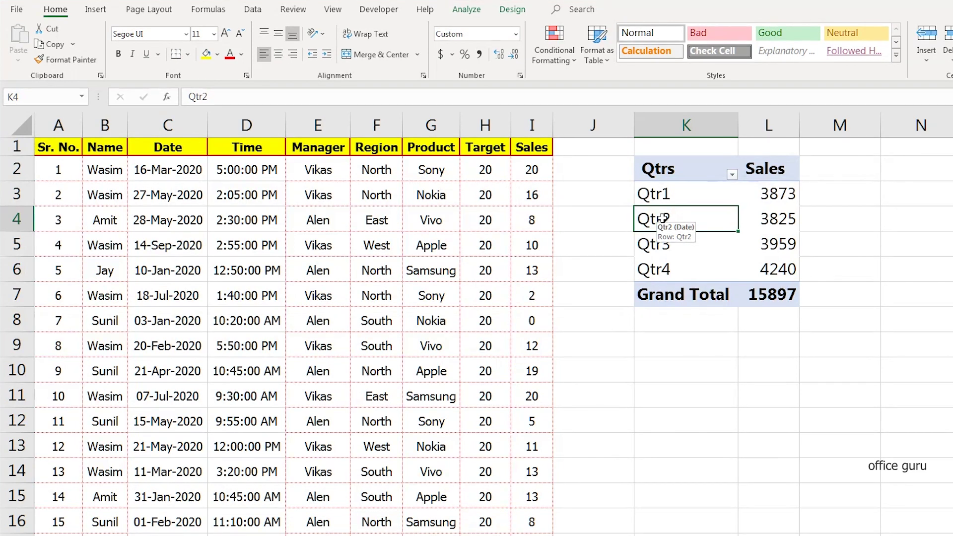
right_click(664, 217)
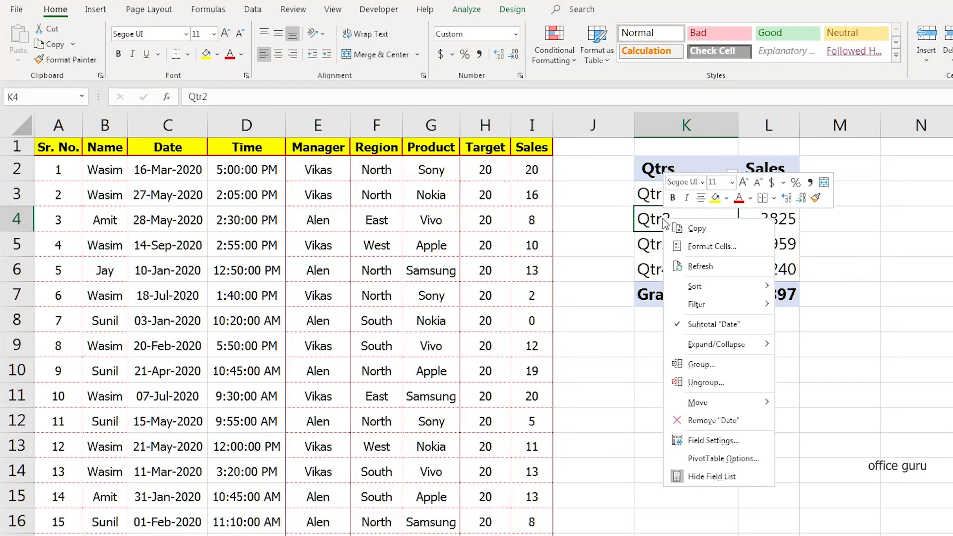
left_click(711, 381)
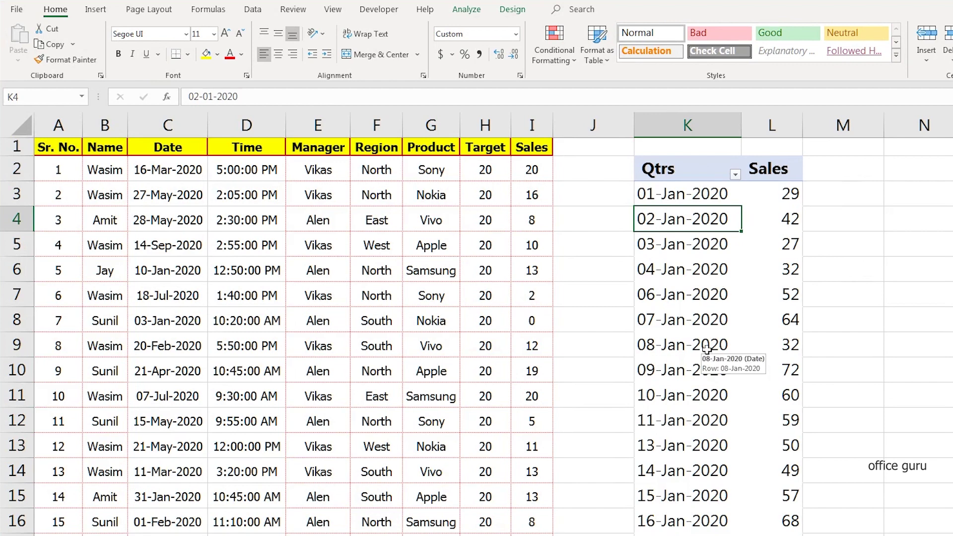
scroll(706, 349, "down", 2)
scroll(706, 349, "down", 2)
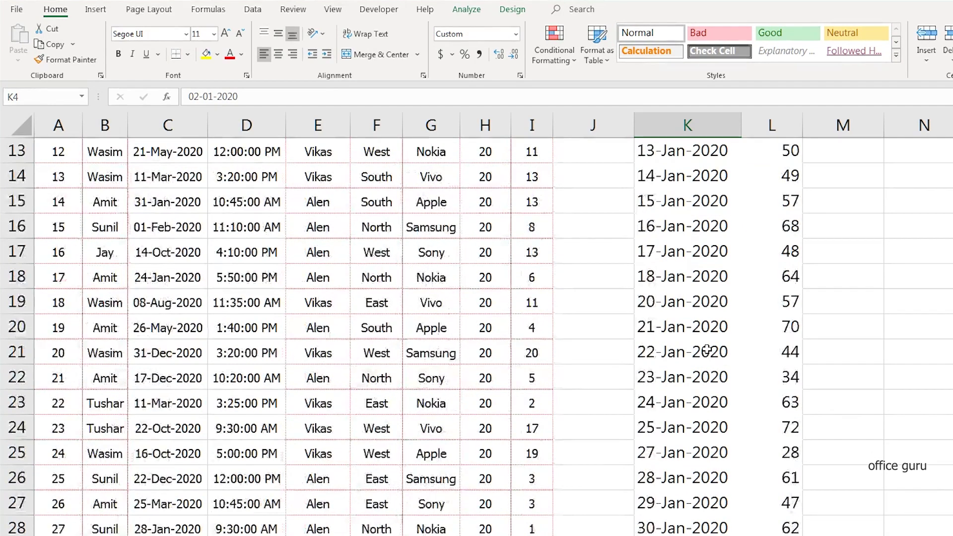
scroll(707, 348, "down", 5)
scroll(707, 348, "down", 4)
scroll(707, 349, "down", 5)
scroll(707, 349, "down", 4)
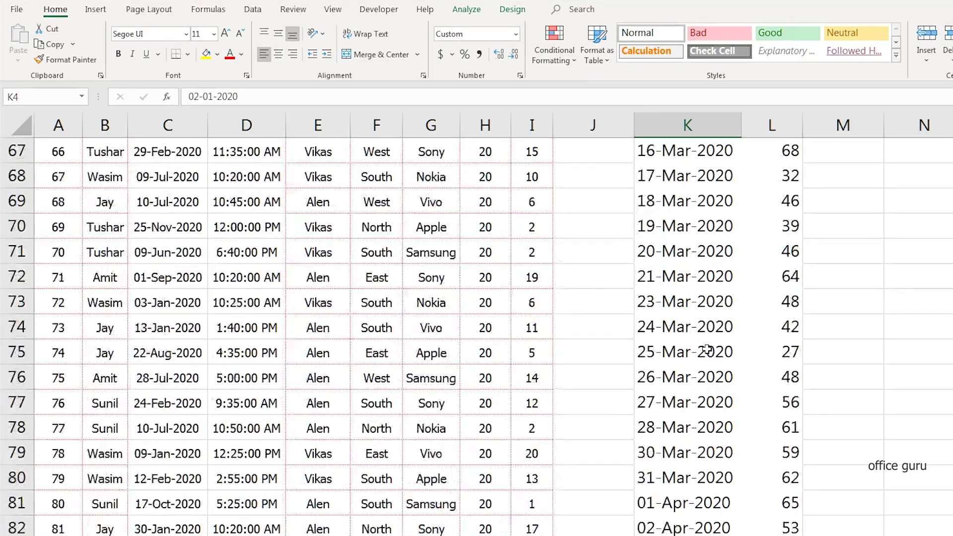
scroll(706, 349, "down", 4)
scroll(706, 348, "down", 4)
scroll(707, 349, "down", 5)
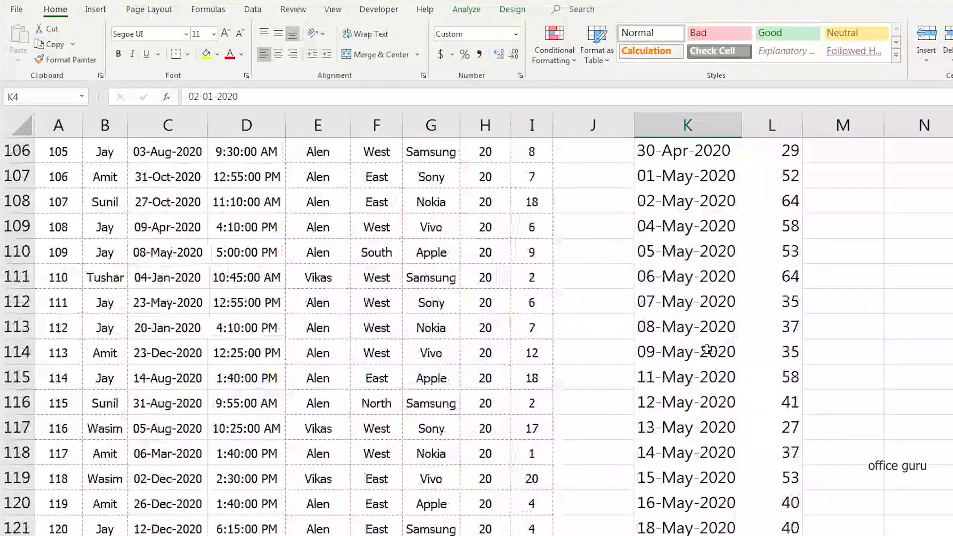
scroll(706, 349, "down", 5)
scroll(707, 348, "up", 1)
scroll(707, 349, "up", 8)
scroll(707, 349, "up", 6)
scroll(707, 348, "up", 7)
scroll(707, 349, "up", 8)
scroll(707, 349, "up", 10)
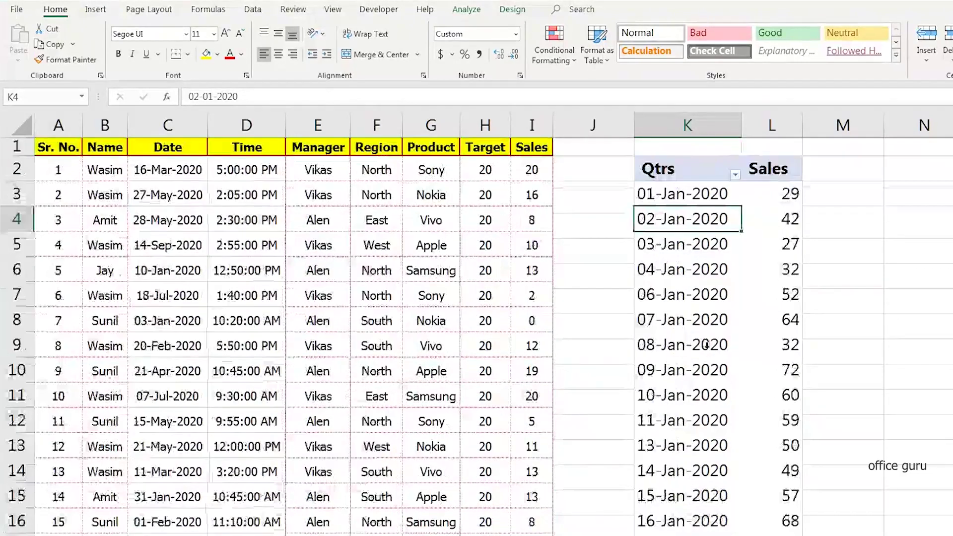
Regroup the pivot dates by Years instead of Months, leaving one 2020 row
right_click(701, 218)
left_click(738, 363)
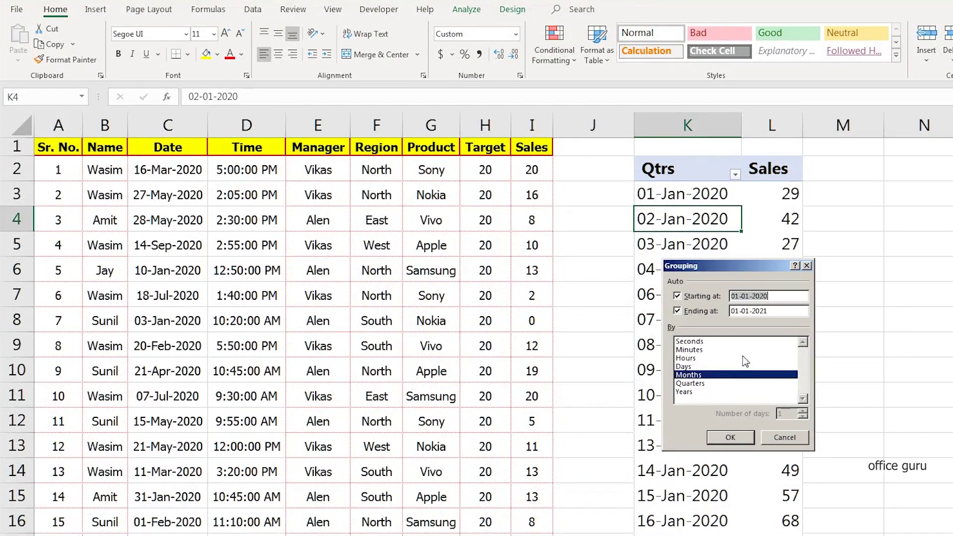
left_click(699, 375)
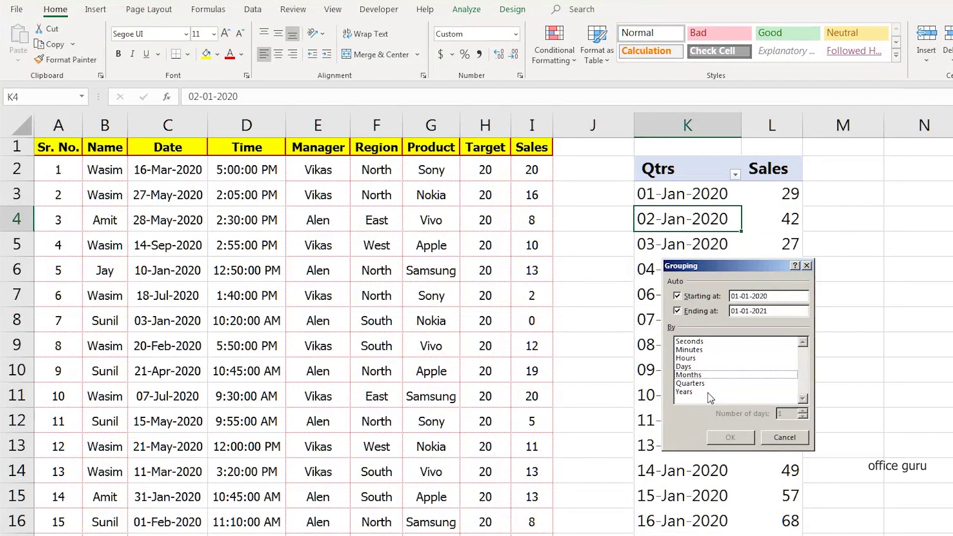
left_click(689, 392)
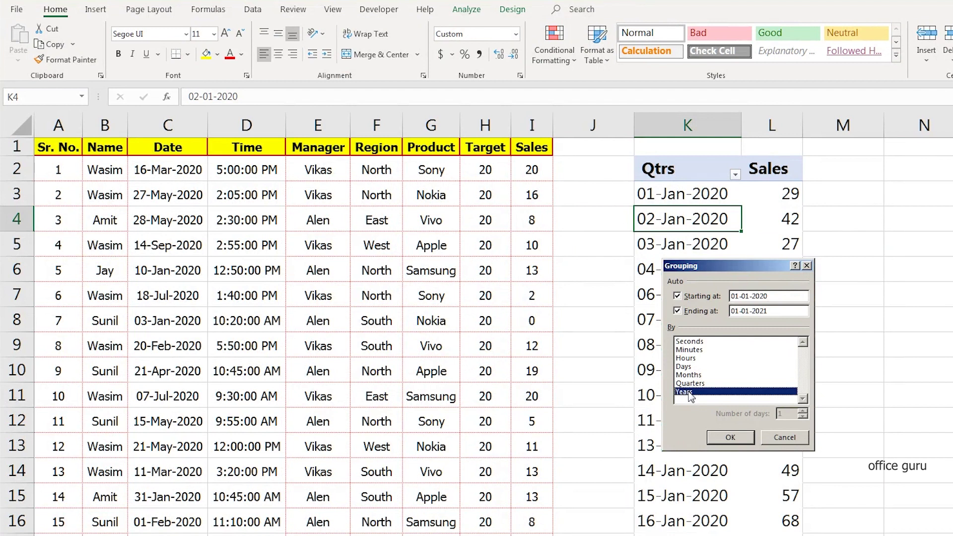
left_click(730, 437)
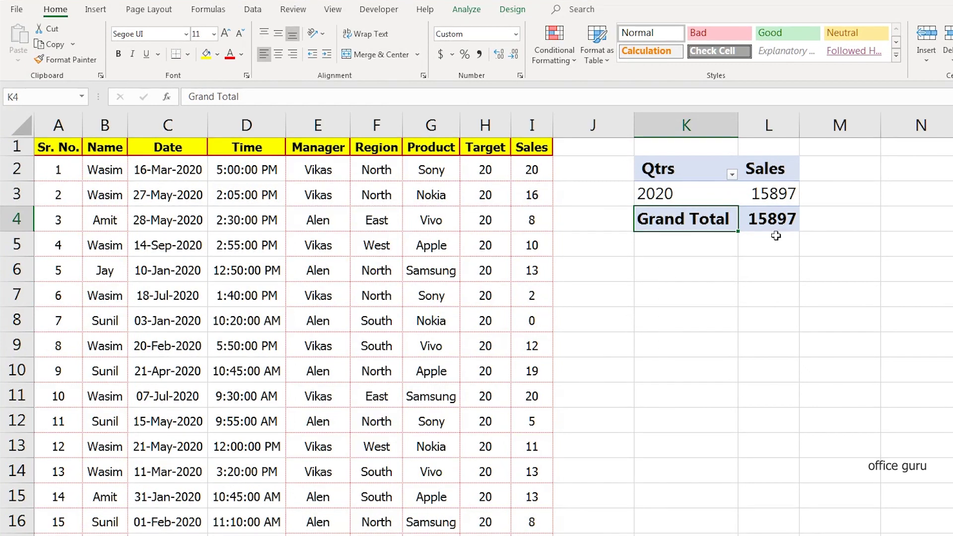
Ungroup the 2020 year grouping so the pivot rows return to individual dates
left_click(688, 175)
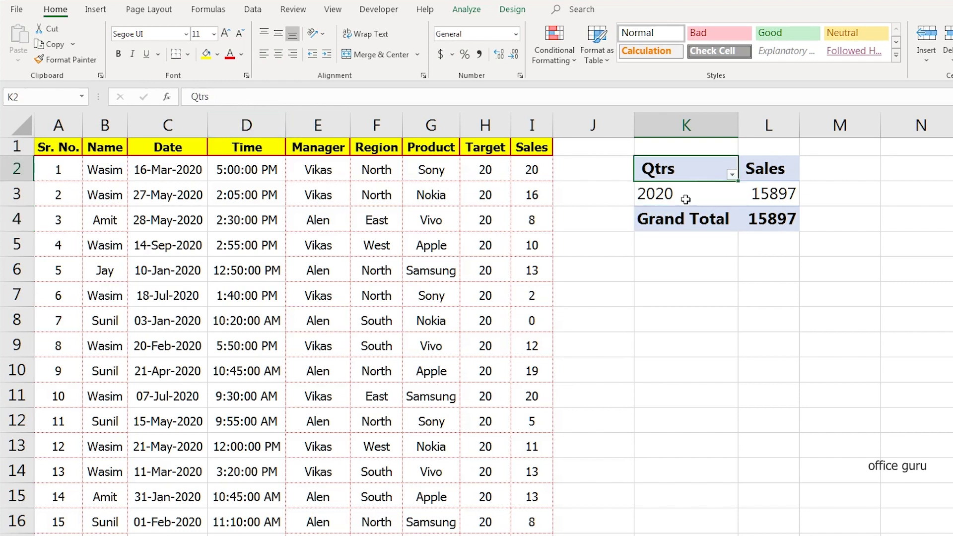
left_click(685, 195)
right_click(684, 195)
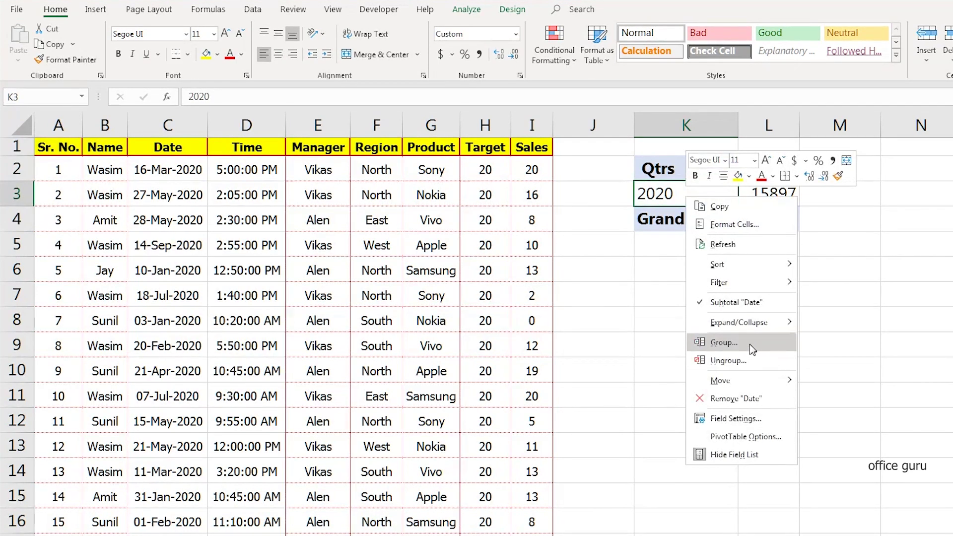
left_click(752, 359)
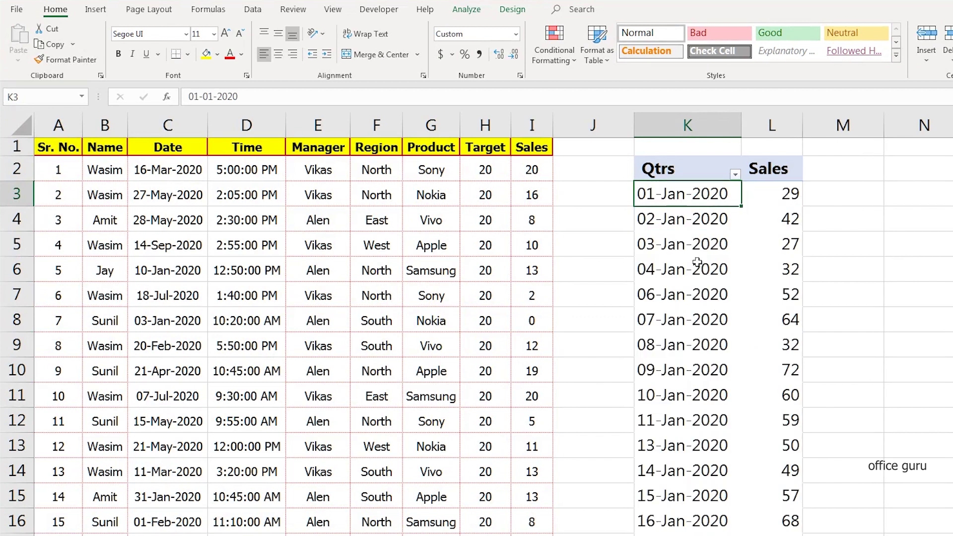
Group the dates by Months so Jan through Dec show monthly totals (Jan 1386, Dec 1461)
right_click(691, 197)
left_click(745, 343)
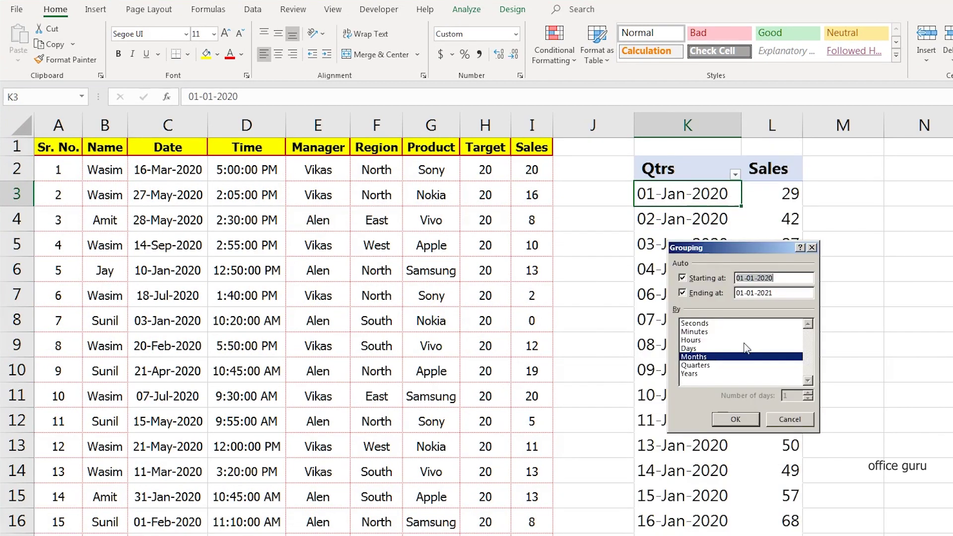
left_click(740, 421)
left_click(673, 168)
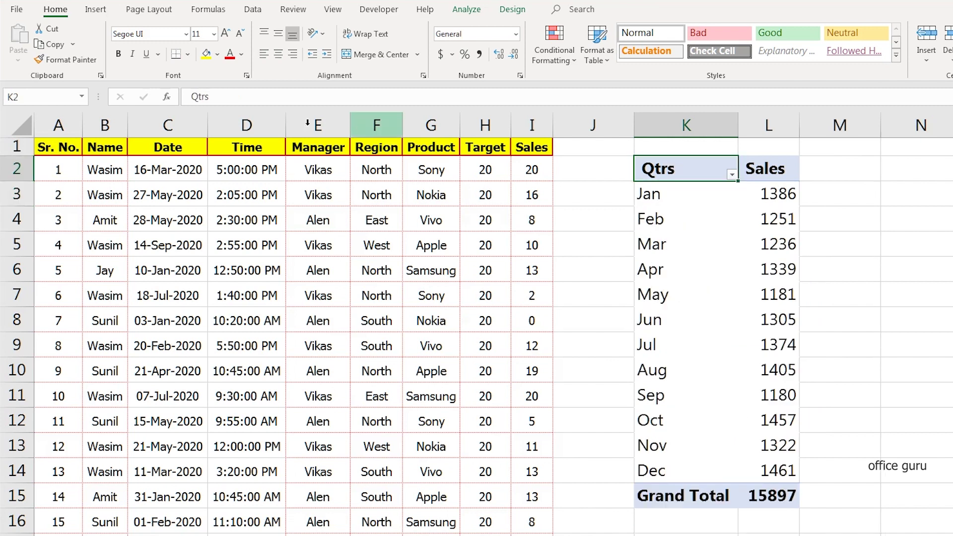
Change the K2 row header text from 'Qtrs' to 'Month'
left_click_drag(240, 96, 193, 96)
type("Month")
key("Return")
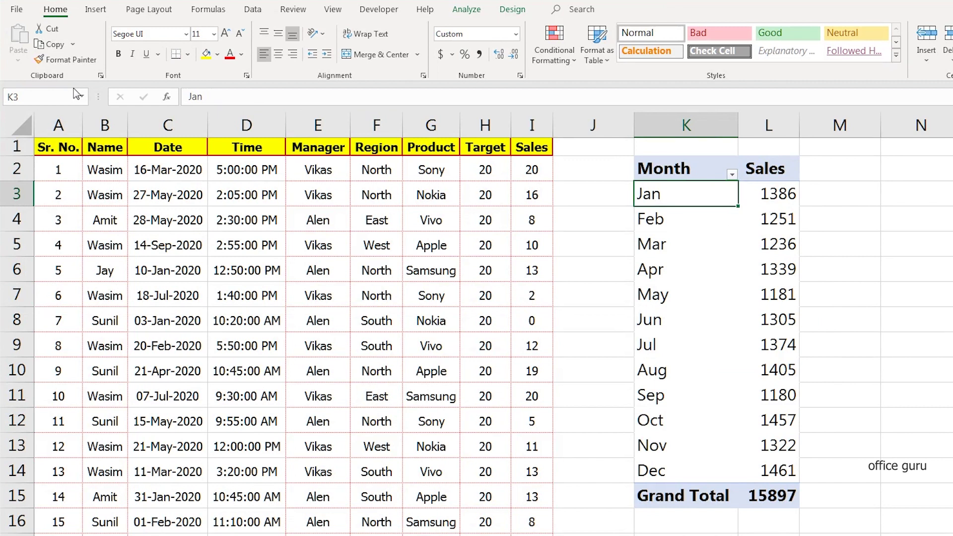